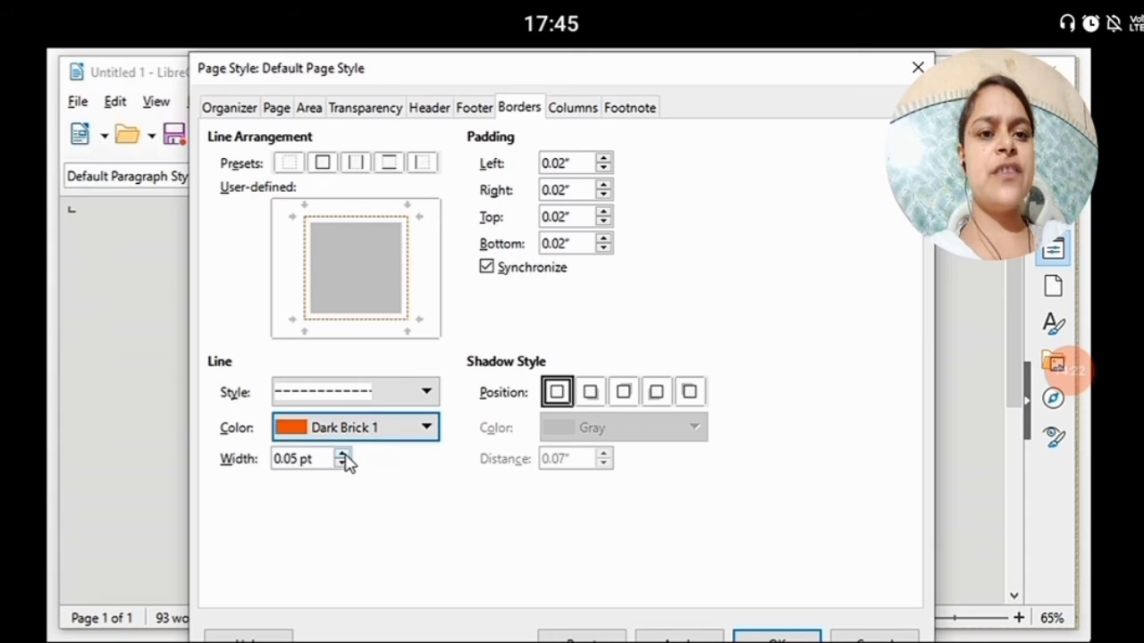
Step: Set the page border's line width to 2.00 pt
left_click(342, 454)
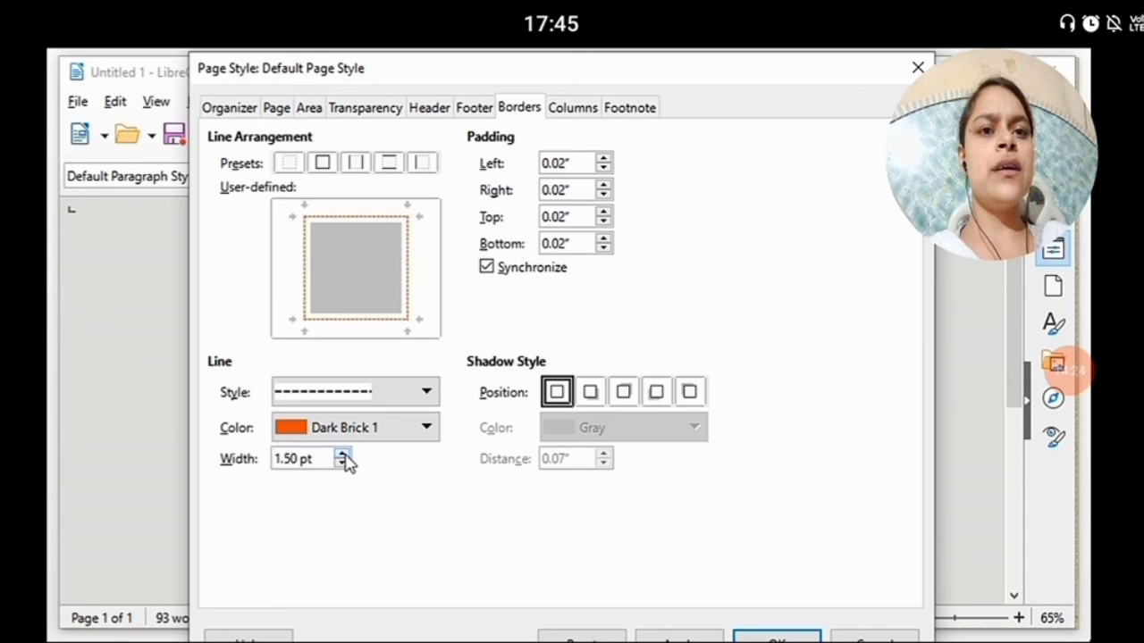
left_click(341, 454)
left_click(342, 454)
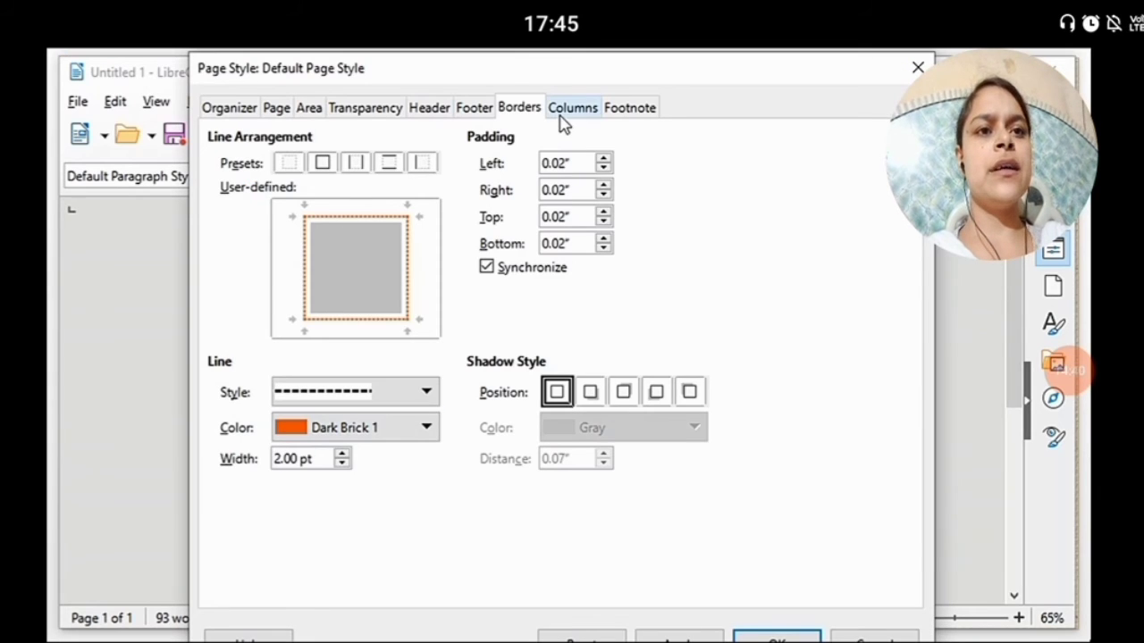
Step: Examine the colour, gradient, bitmap, pattern and hatch fill options for the page background, previewing a few gradients
left_click(308, 108)
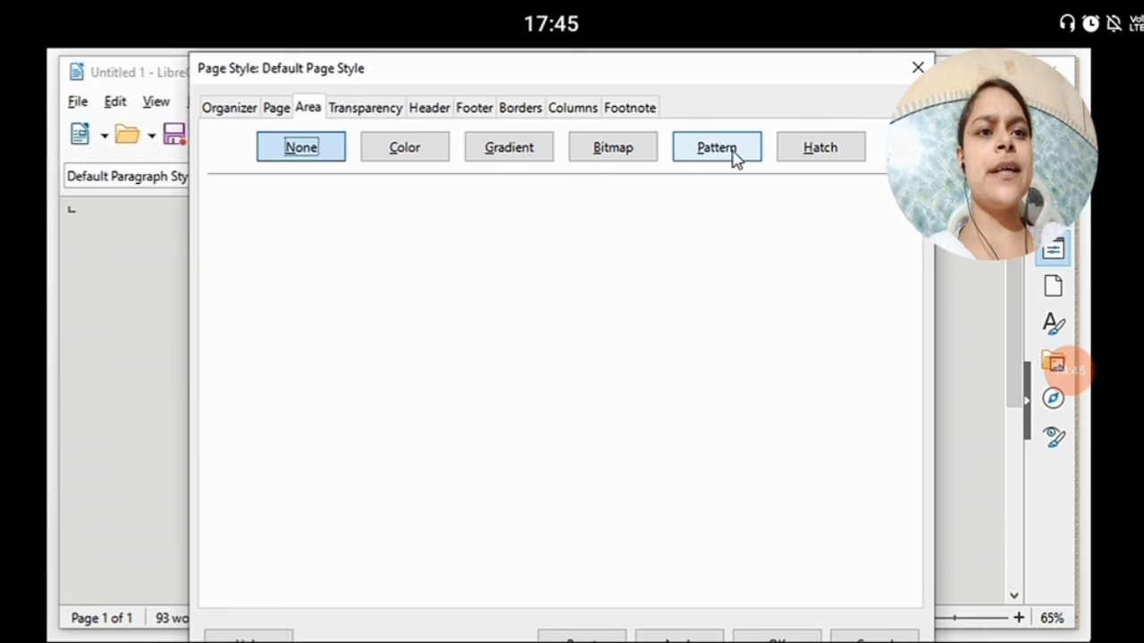
left_click(414, 159)
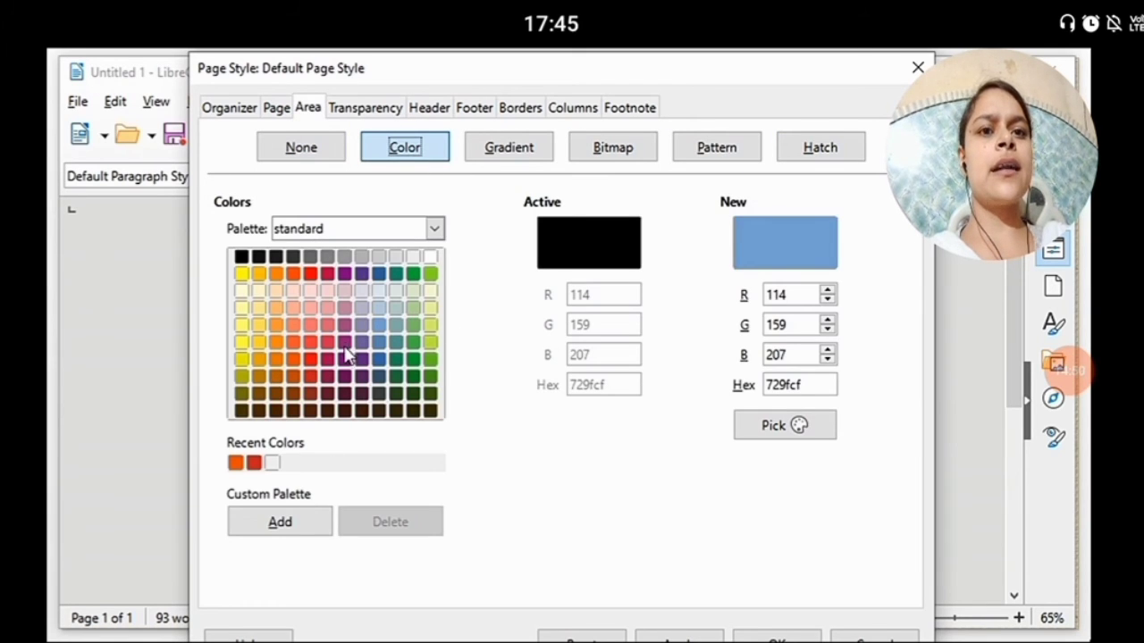
left_click(506, 158)
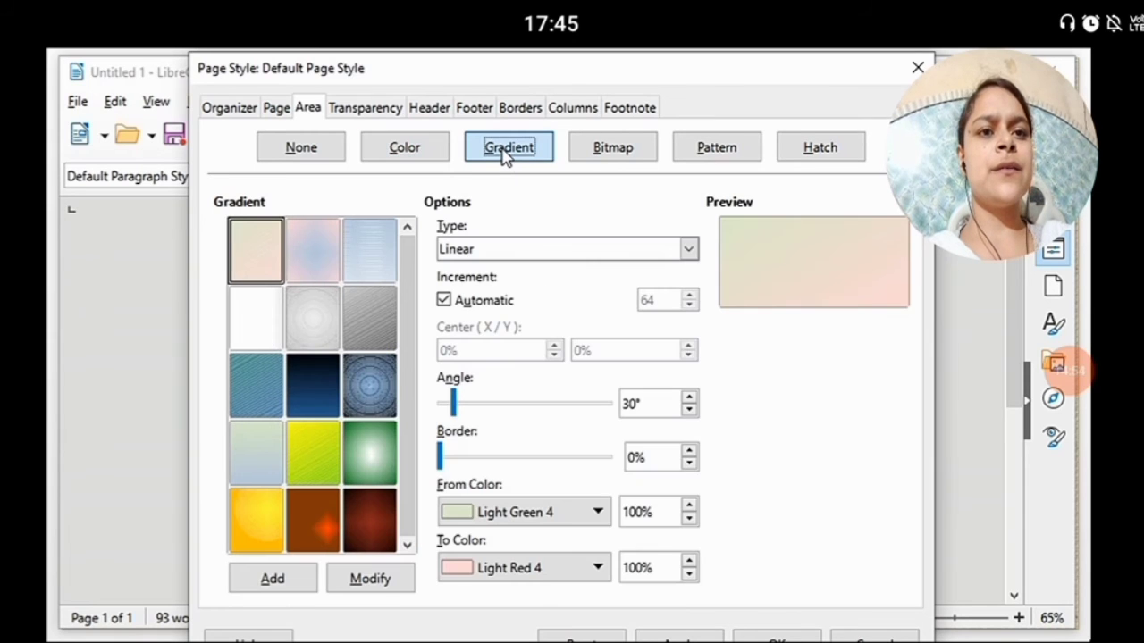
left_click(329, 325)
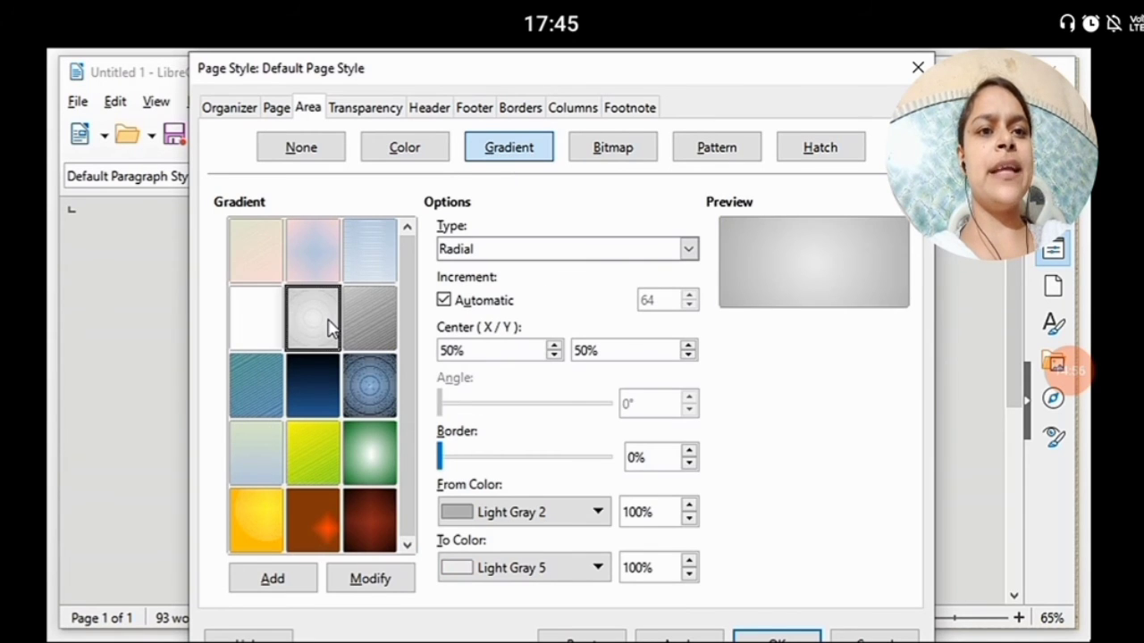
left_click(370, 384)
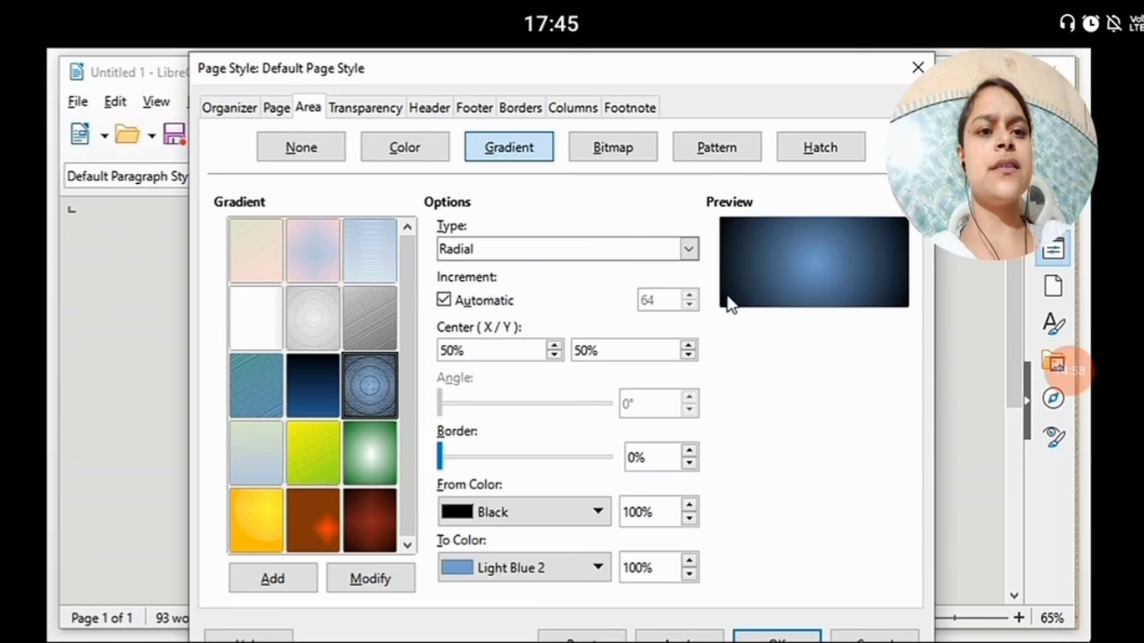
left_click(636, 151)
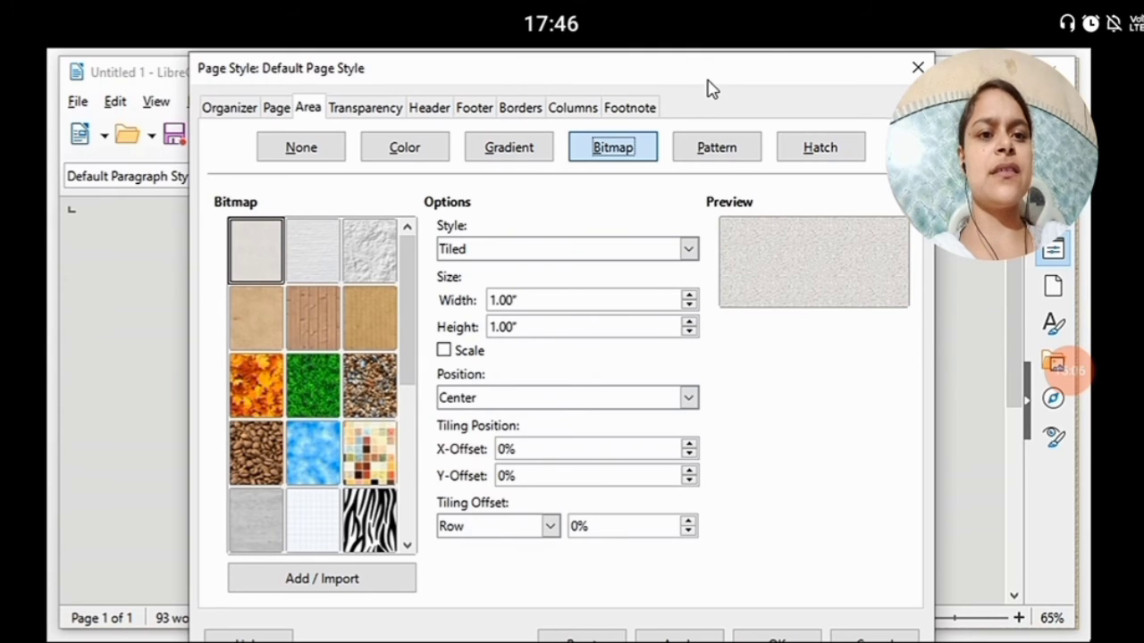
left_click(716, 150)
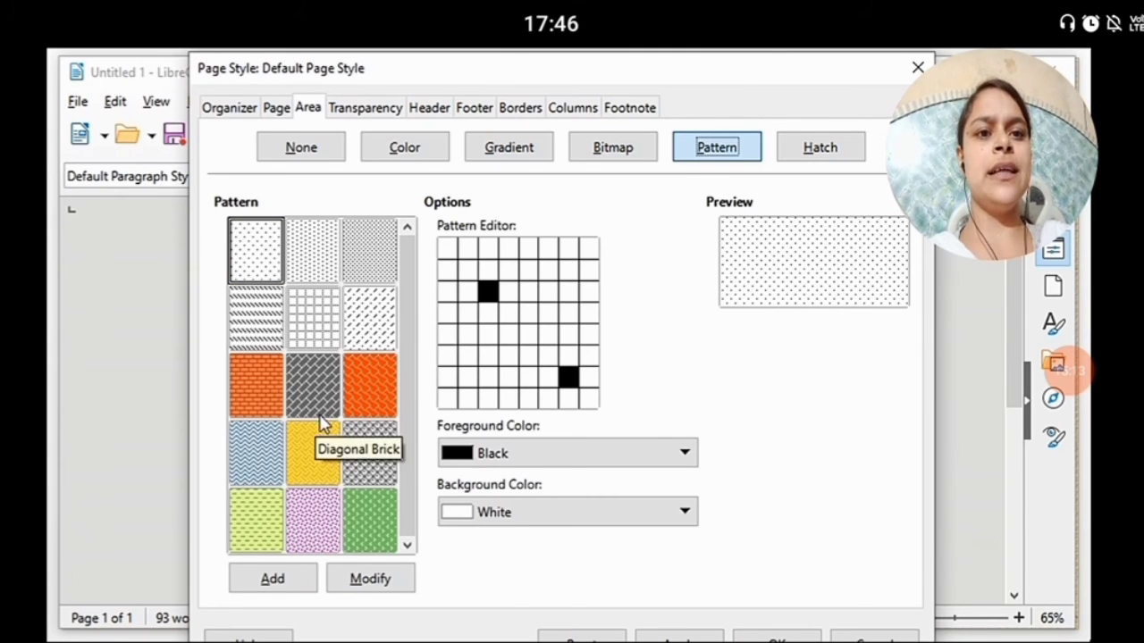
left_click(807, 157)
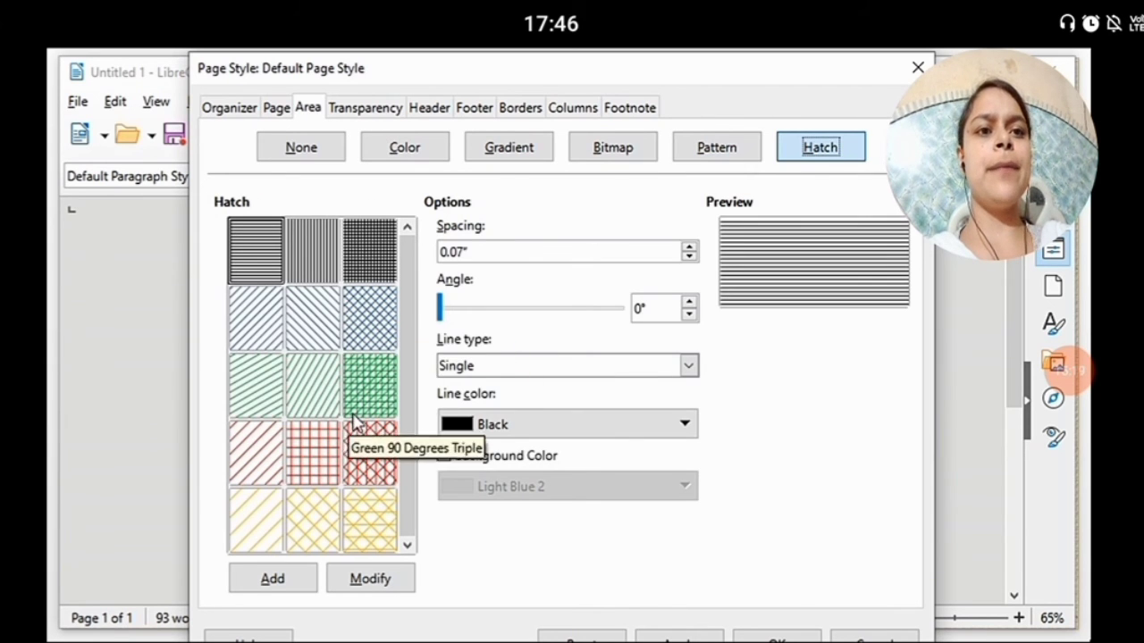
Step: Fill the page background with the tiled blue cloud bitmap and apply the page style
left_click(613, 151)
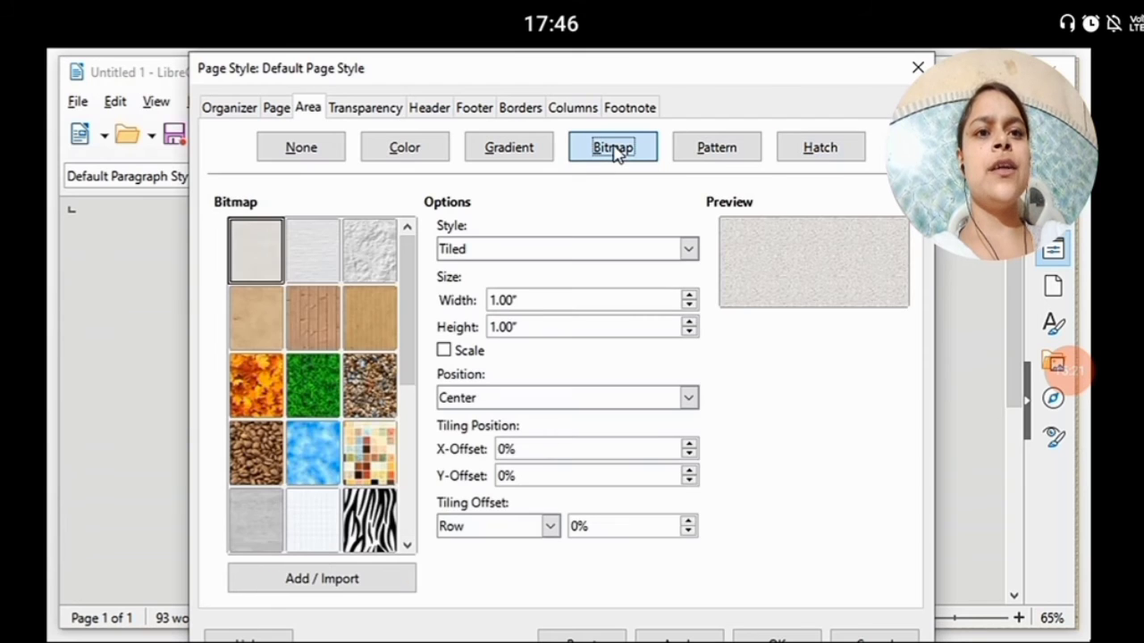
left_click(323, 454)
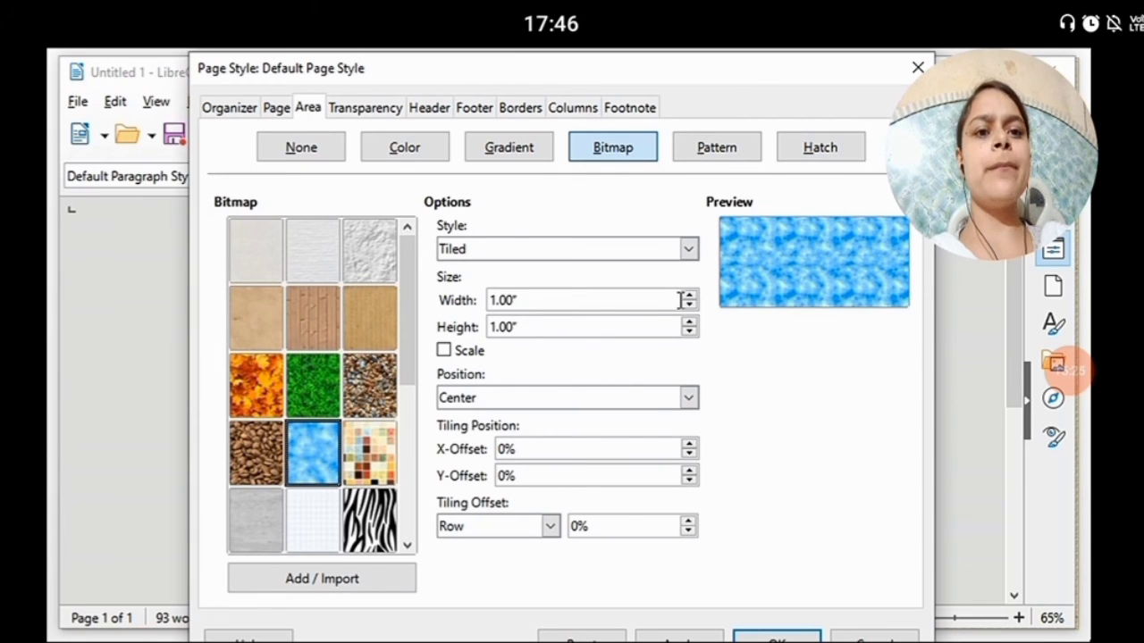
left_click_drag(451, 79, 429, 42)
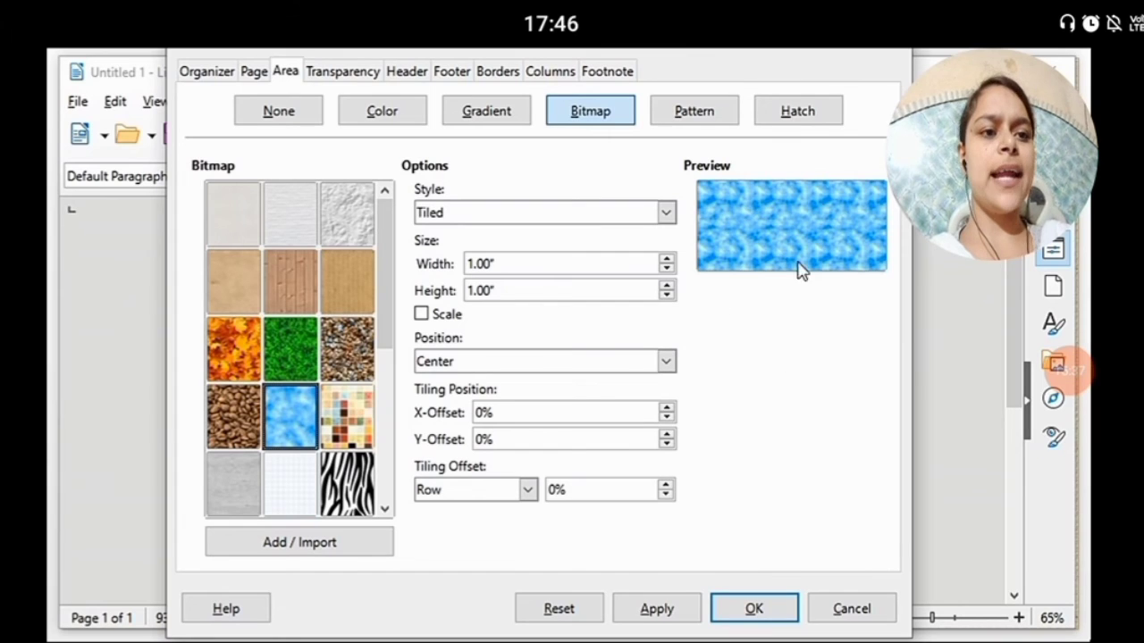
left_click(760, 610)
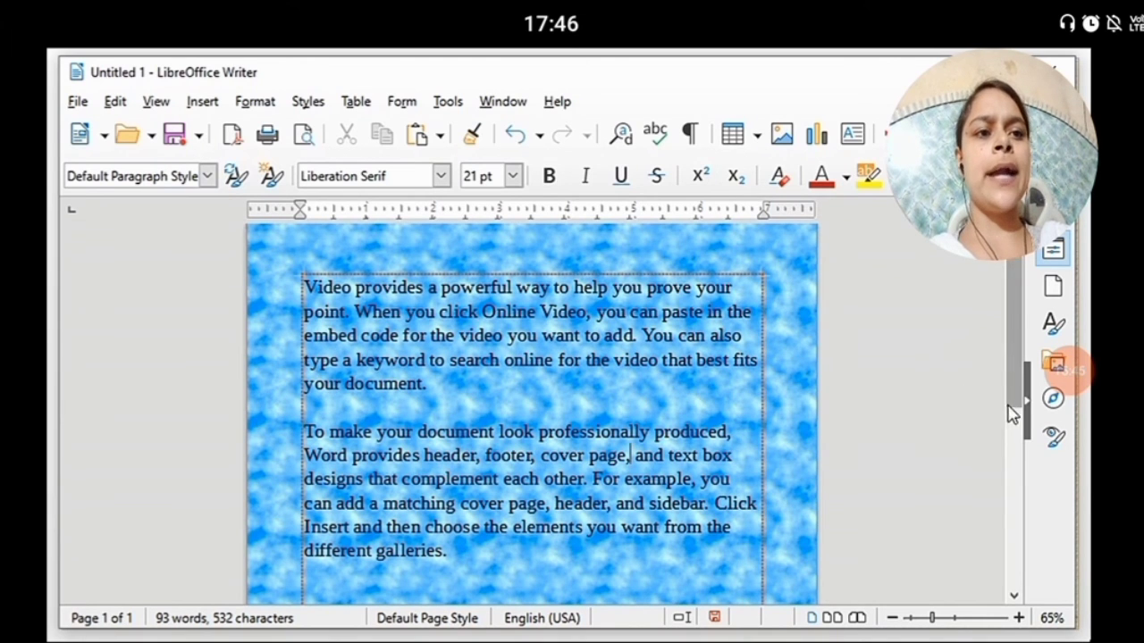
left_click_drag(1029, 398, 1059, 585)
scroll(1059, 585, "up", 5)
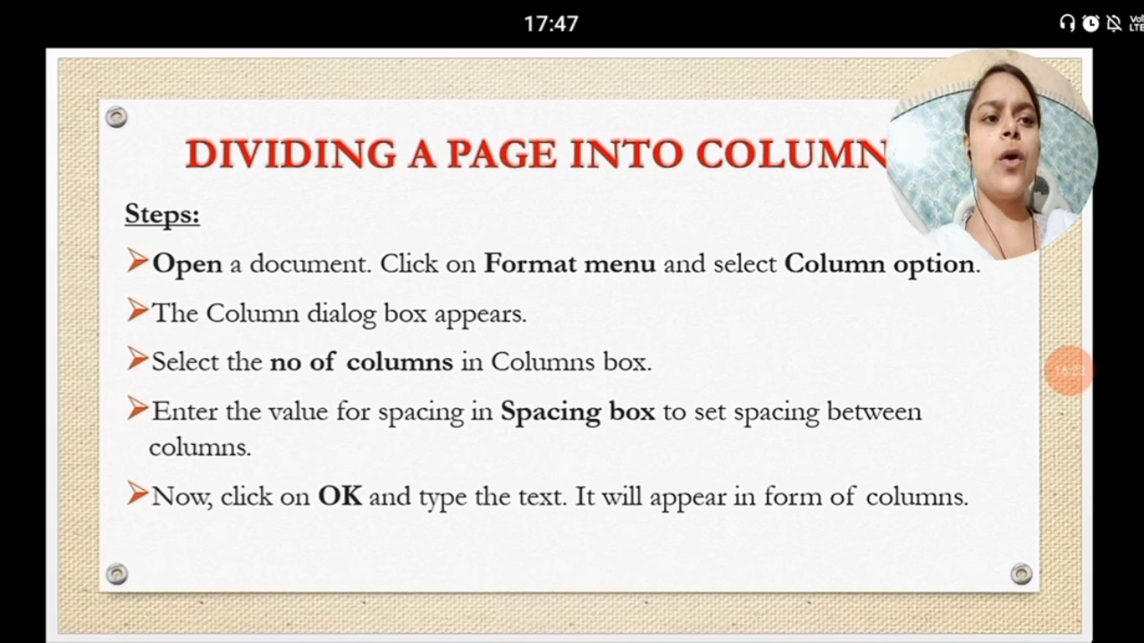
Step: Switch to LibreOffice Writer, select both paragraphs and set the selection to three columns
key("alt+Tab")
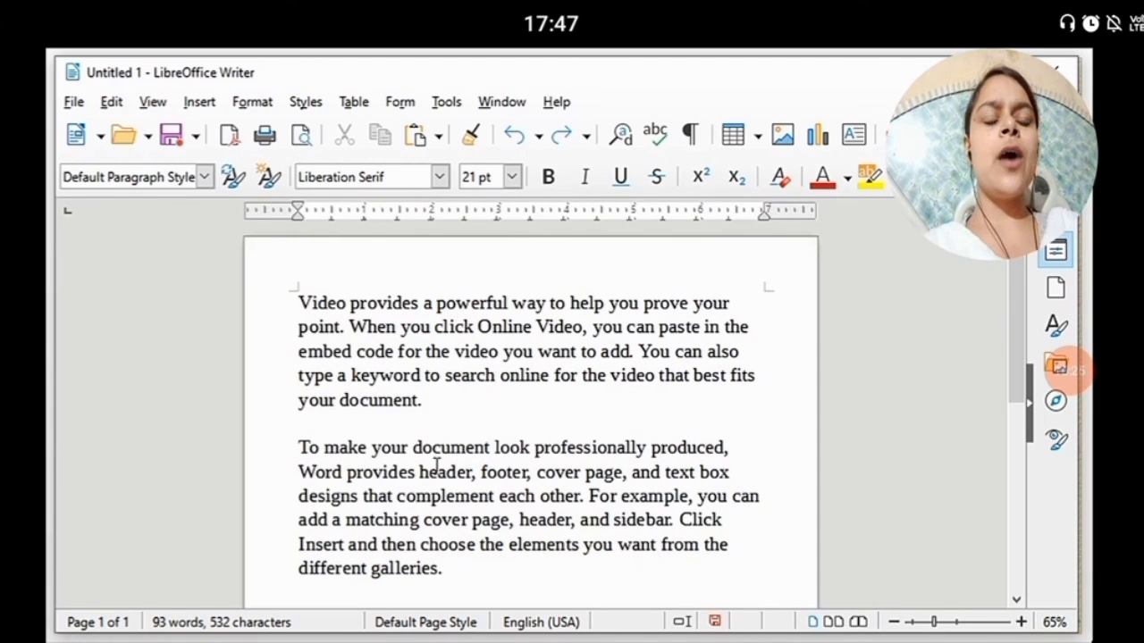
left_click(311, 304)
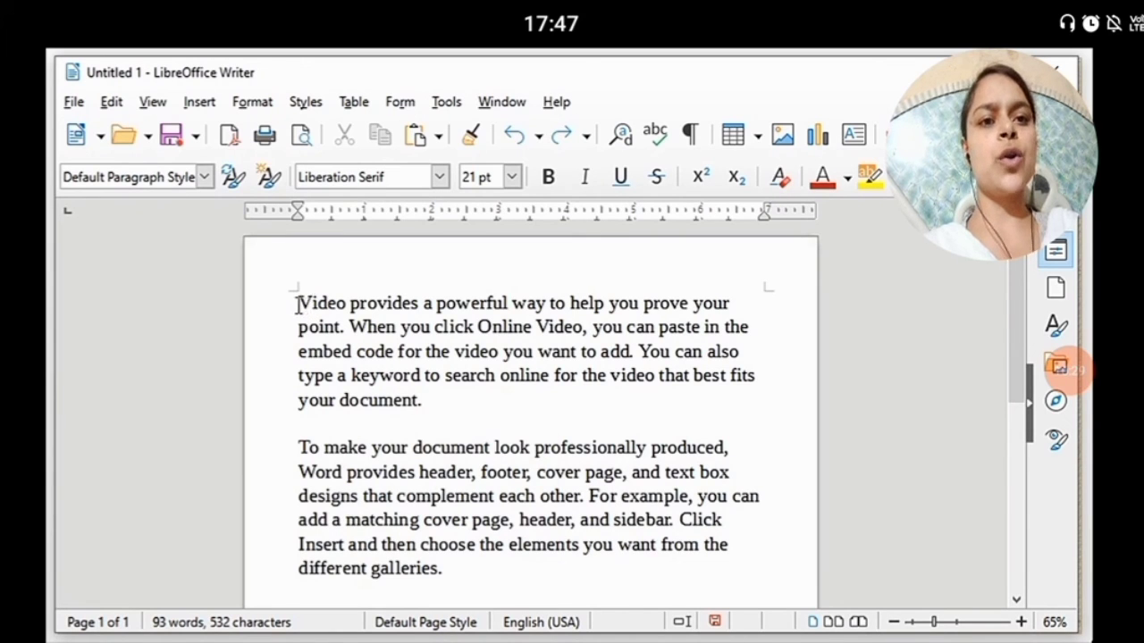
key("shift+Down")
key("shift+Down")
key("shift+Down")
key("shift+Down")
key("shift+Down")
key("shift+Down")
key("shift+Down")
key("shift+Down")
key("shift+Down")
key("shift+Down")
key("shift+Down")
key("shift+Down")
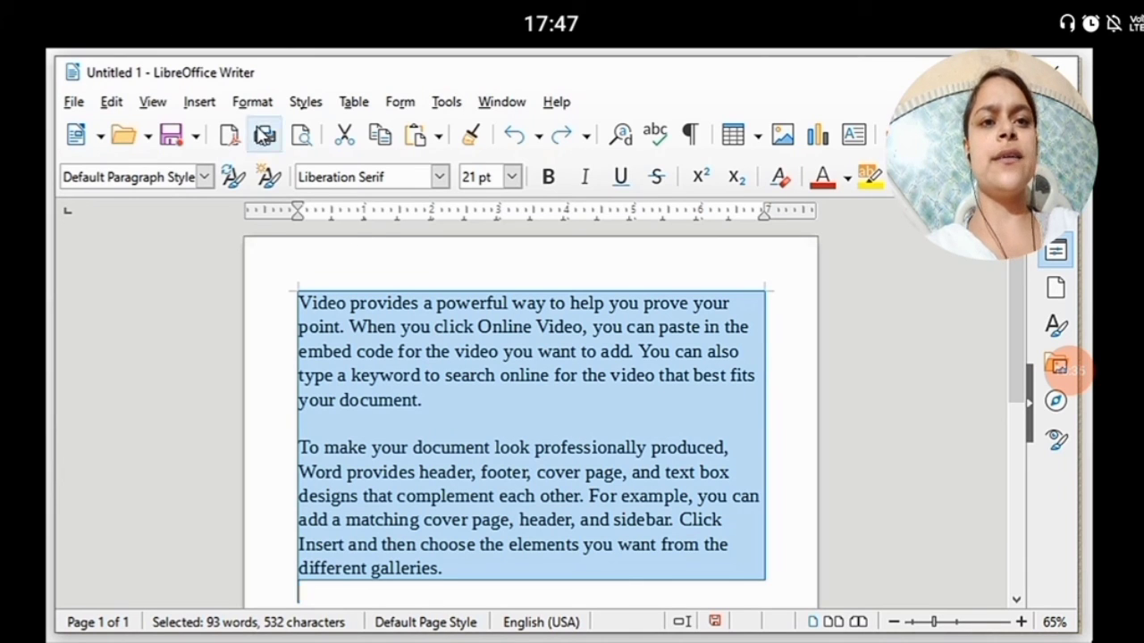
left_click(252, 105)
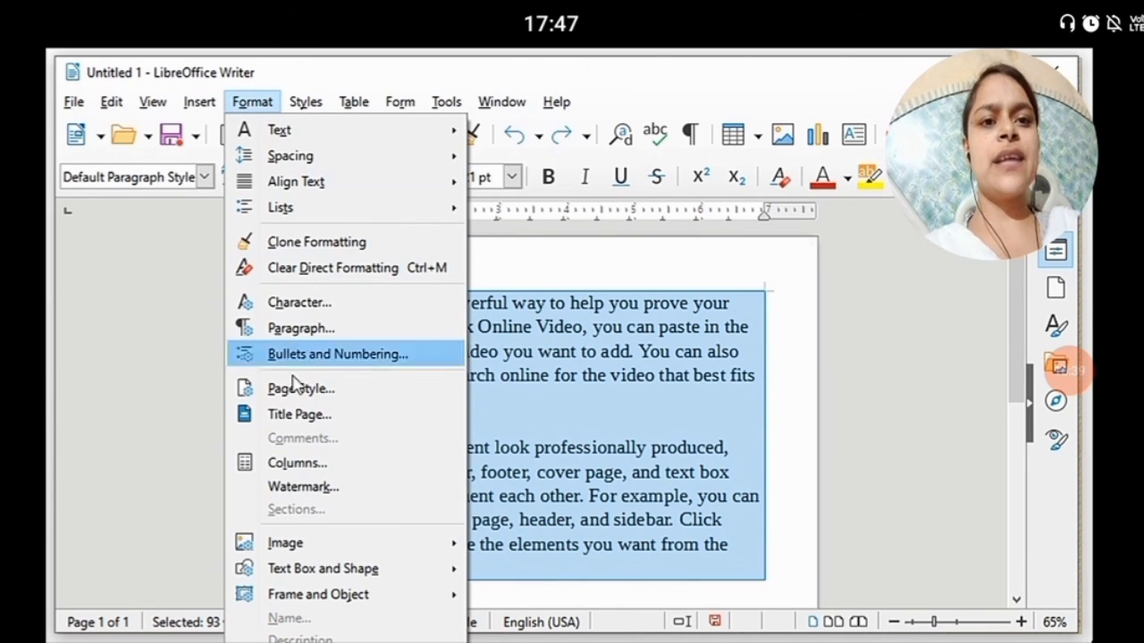
left_click(347, 468)
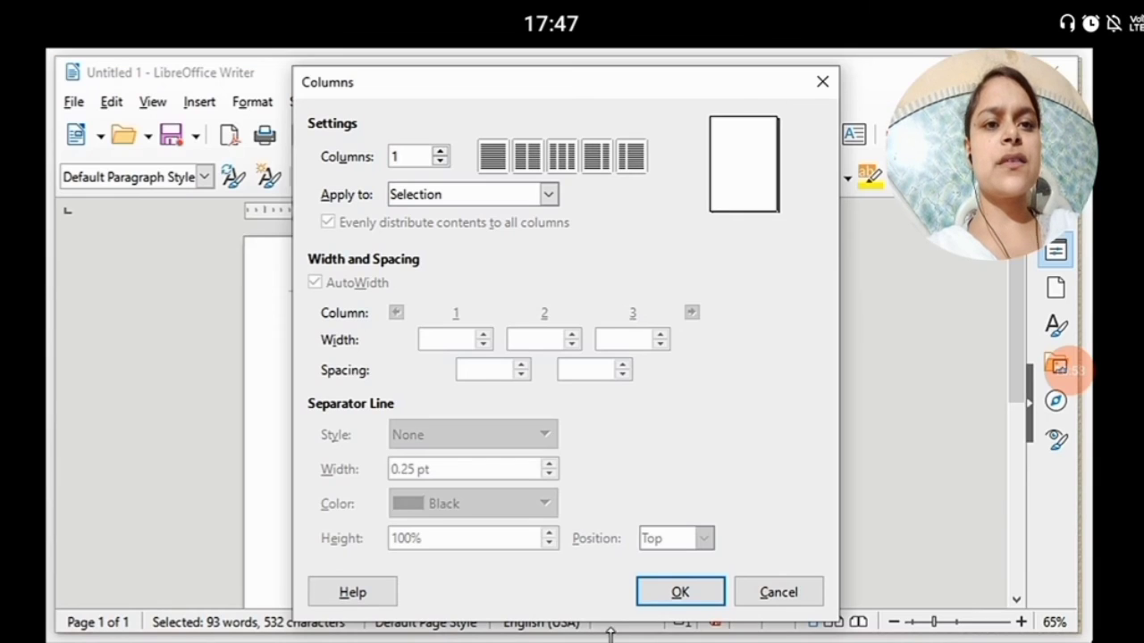
left_click(409, 158)
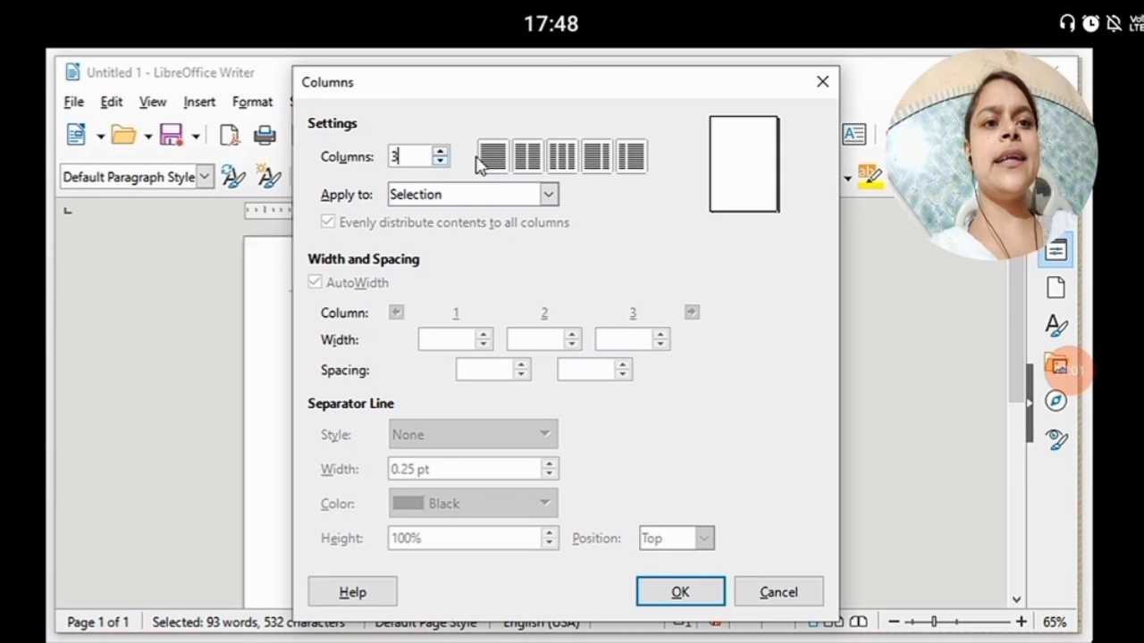
left_click(560, 156)
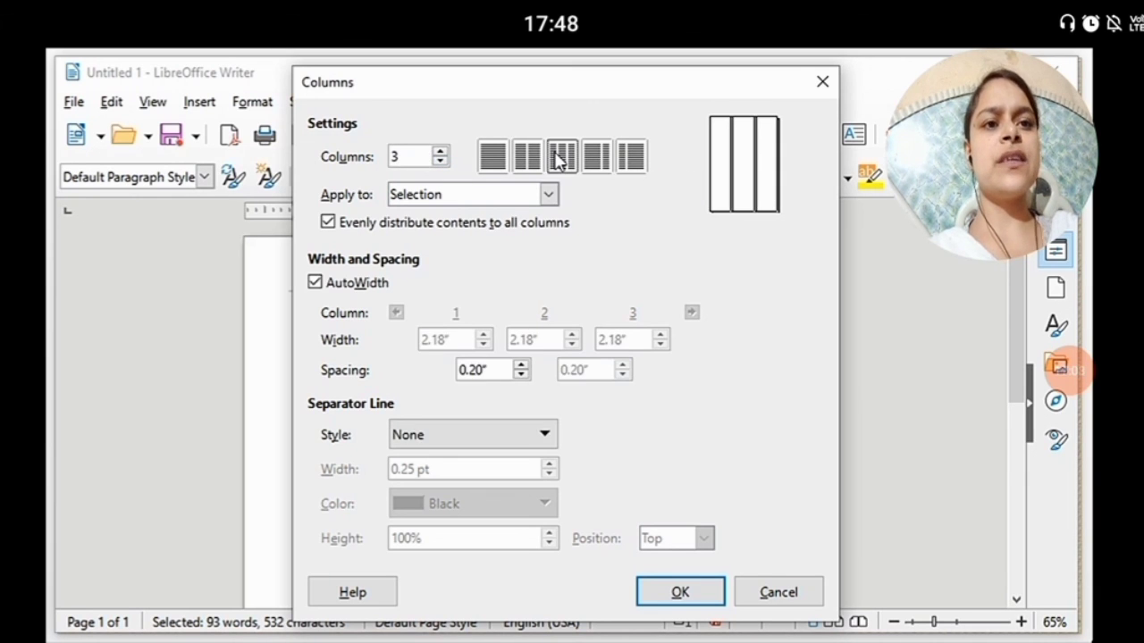
left_click(525, 157)
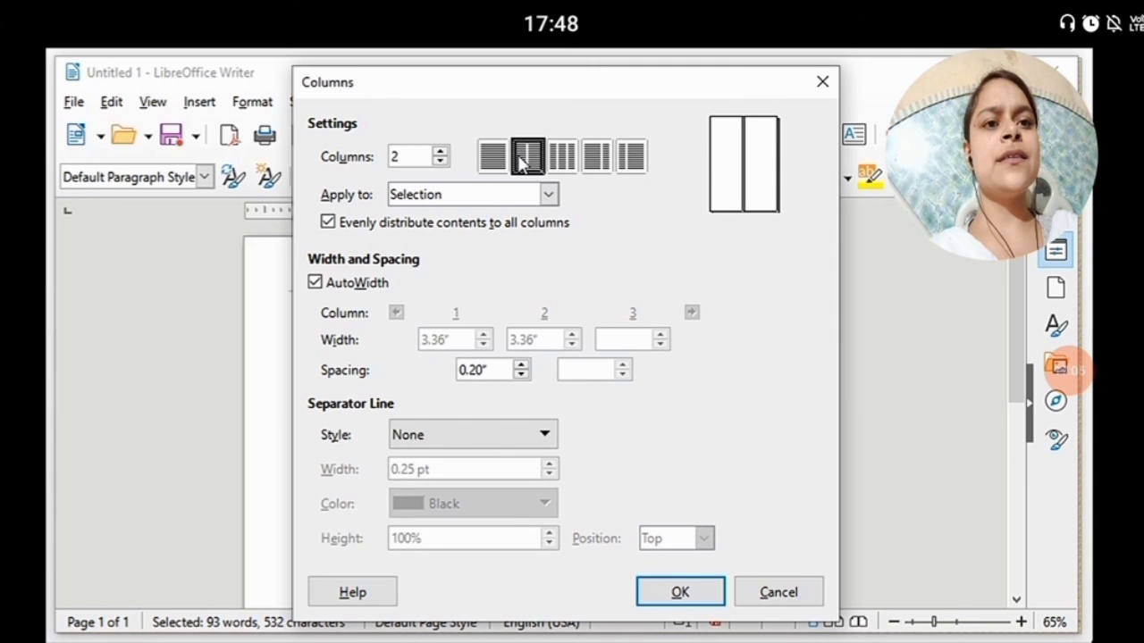
left_click(493, 160)
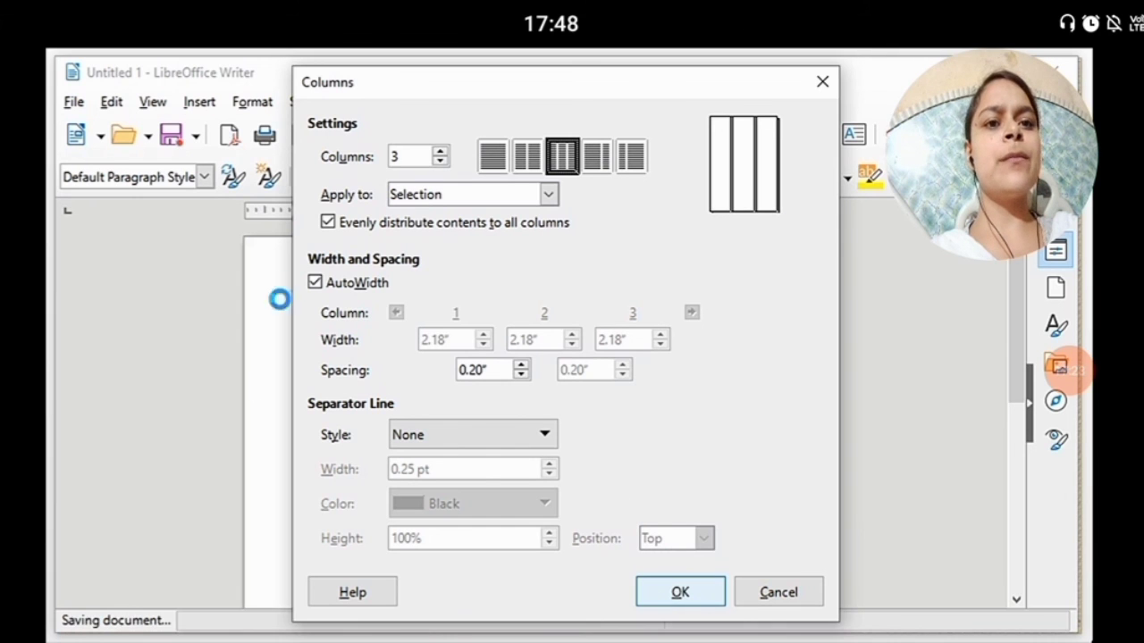
Step: Set the column spacing to 0.5" and turn off AutoWidth so each spacing can be edited separately
left_click(499, 370)
key("BackSpace")
key("BackSpace")
key("BackSpace")
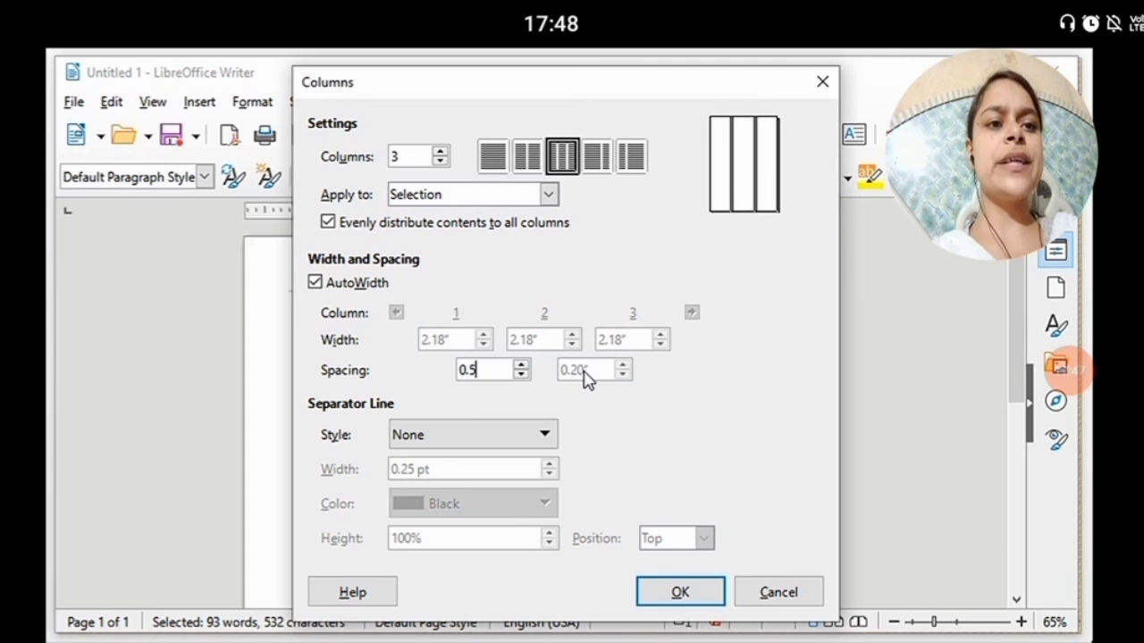
left_click(315, 283)
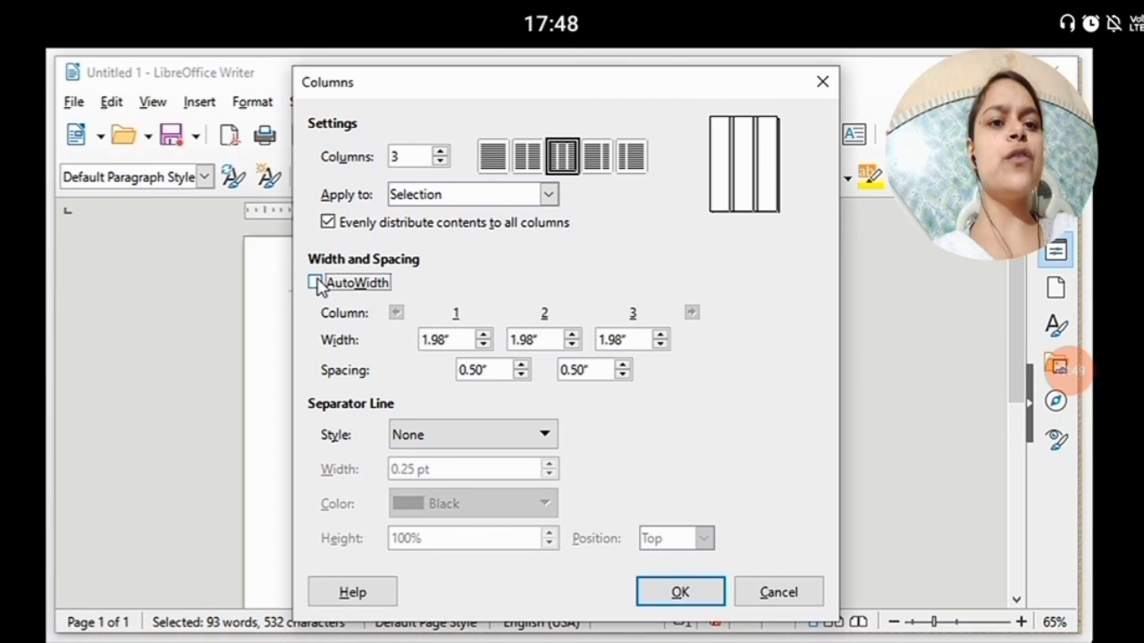
left_click(595, 370)
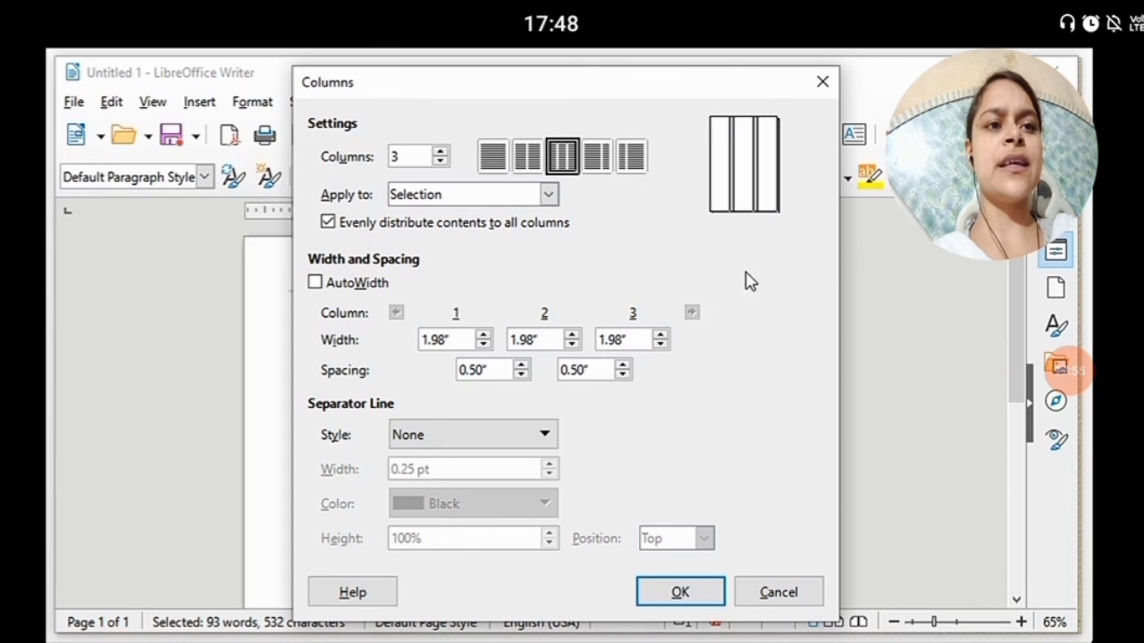
Step: Set the spacing between the first and second columns to 0.8" and apply the column layout
left_click(491, 370)
key("BackSpace")
key("BackSpace")
key("BackSpace")
key("BackSpace")
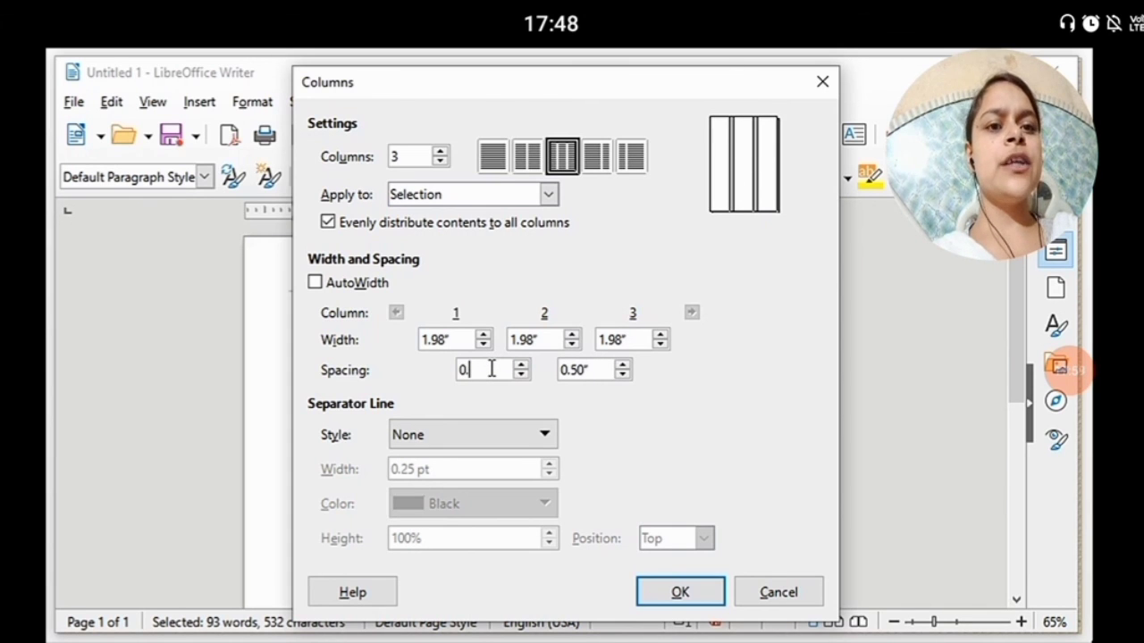
type(".8")
left_click(572, 369)
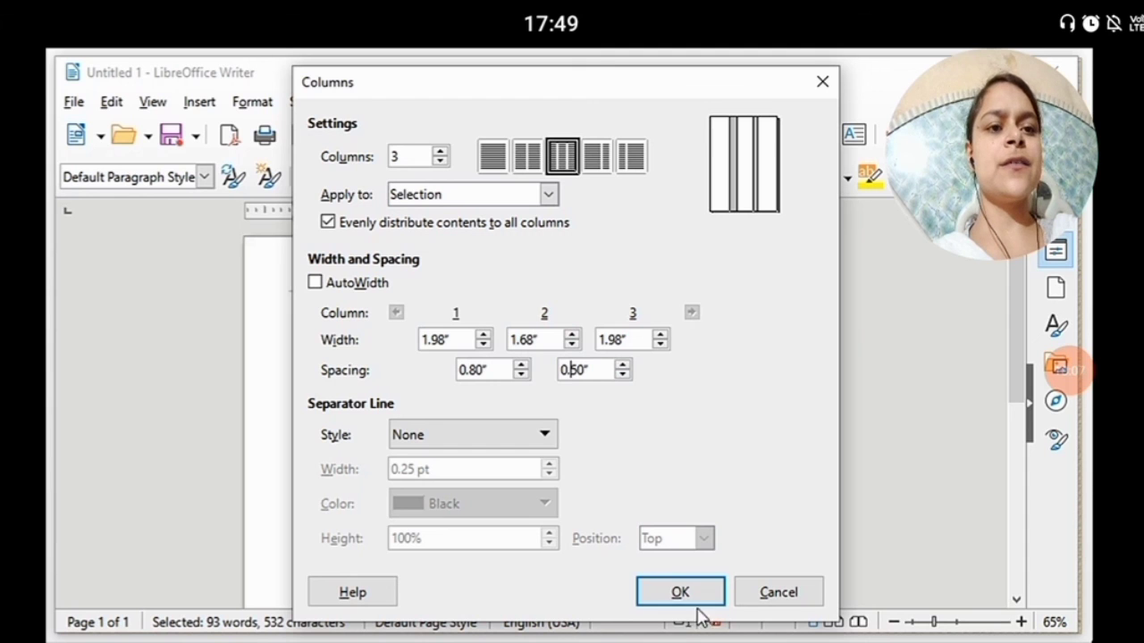
left_click(661, 594)
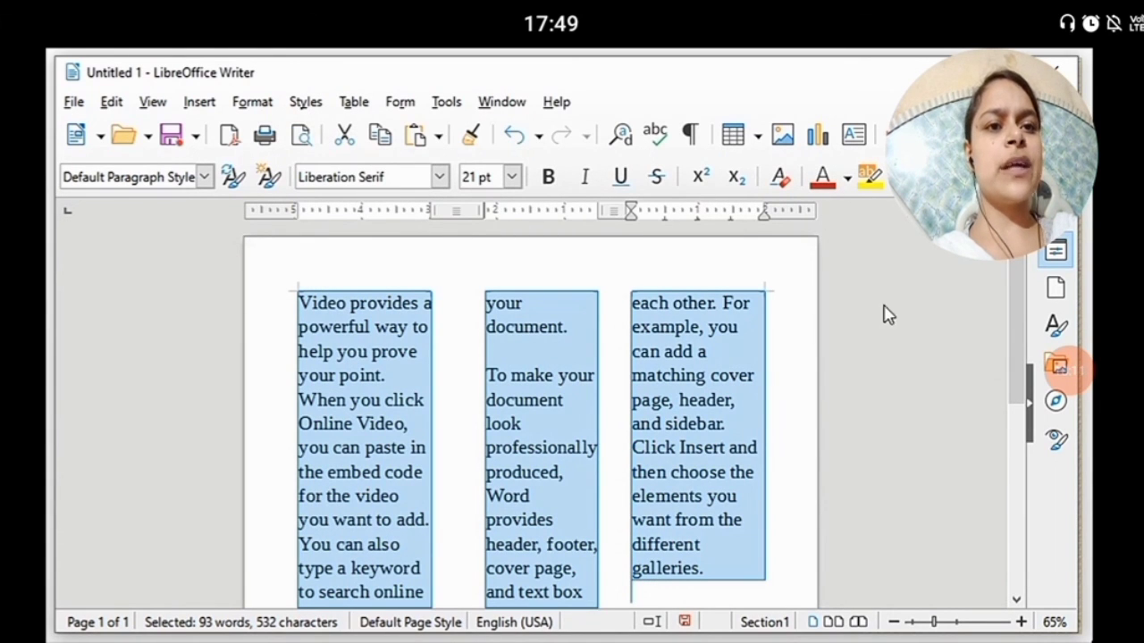
Step: Insert more sample text beginning "Video provides a powerful way to help you prove your point" at the end of the third column
left_click(681, 398)
left_click_drag(1020, 353, 1048, 478)
scroll(1053, 502, "up", 5)
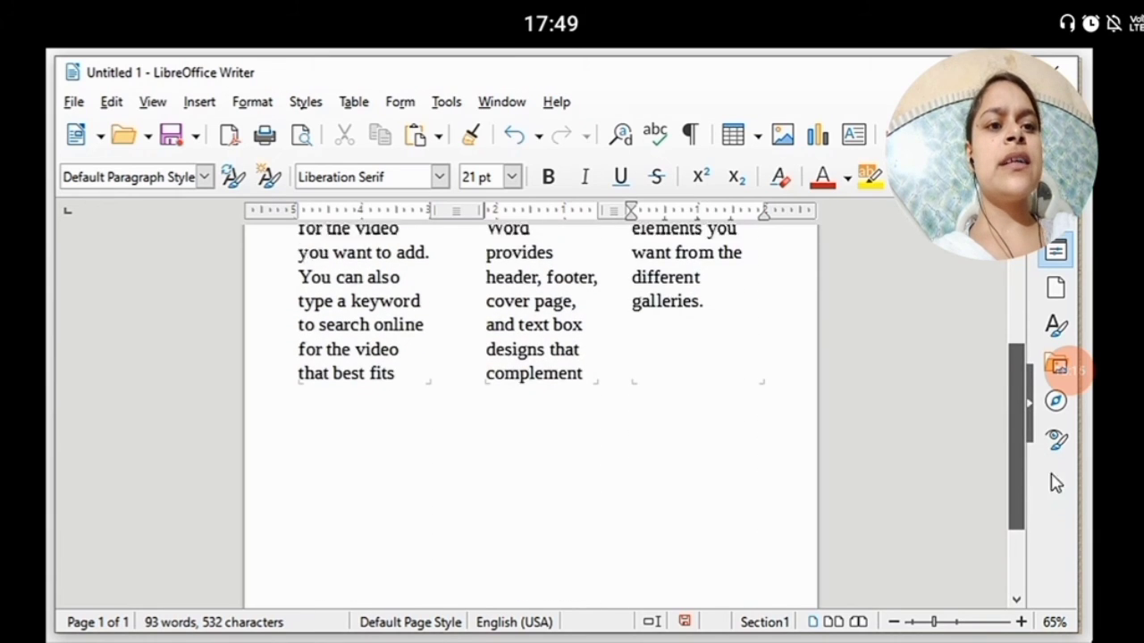
scroll(1041, 335, "down", 5)
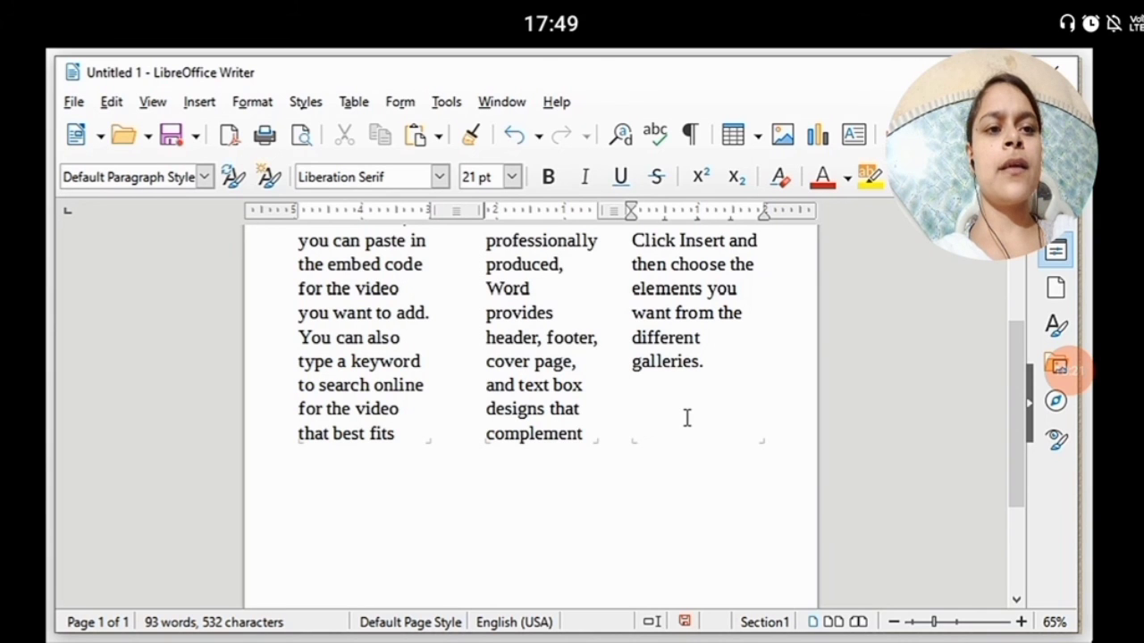
type("Video provides a powerful way to help you prove your point. When you click Online Video, you can paste in the embed code for the video you want to add. You can also type a keyword to search online for the video that best fits your document. To make your document look professionally produced, Word provides header, footer, cover page, and text box designs that complement each other. For example, you can add a matching cover page, header, and sidebar. Click Insert and then choose the elements you want from the different galleries. Themes and styles also help keep your document coordinated. When you click Design and choose a new Theme, the pictures, charts, and SmartArt graphics change to match your new theme. When you apply styles, your headings change to match the new theme.")
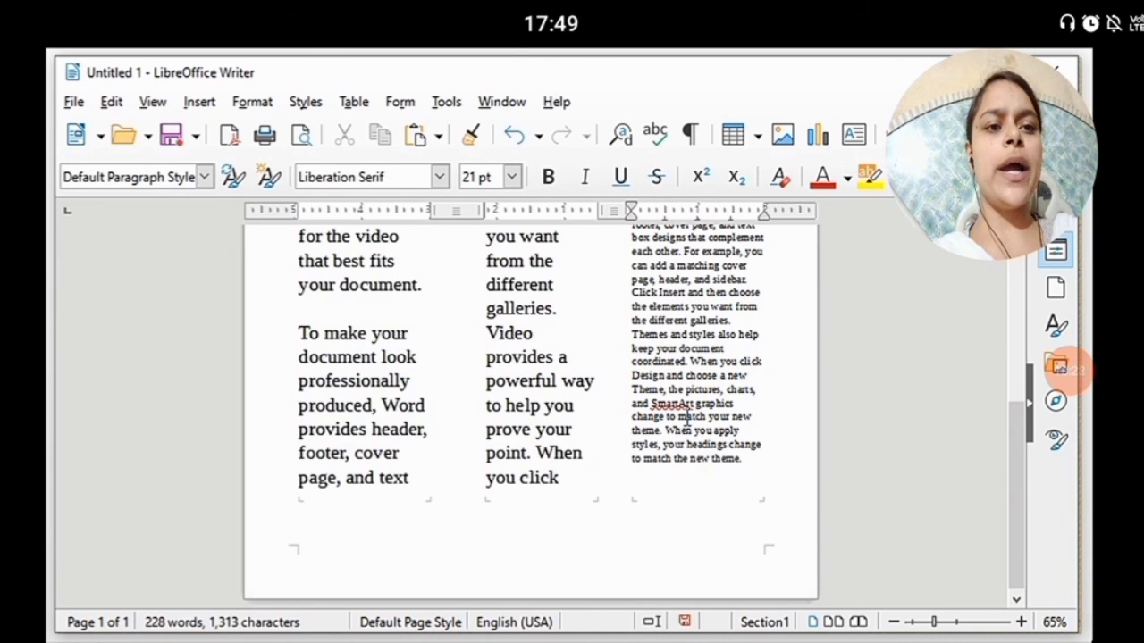
Step: Review how the text flows through the three columns from start to end
key("Up")
key("Up")
key("Up")
key("Up")
key("Up")
key("Up")
key("Up")
key("Up")
key("Up")
key("Up")
key("Up")
key("Up")
key("Up")
key("Up")
key("Up")
key("Up")
key("Up")
key("Up")
key("Up")
key("Up")
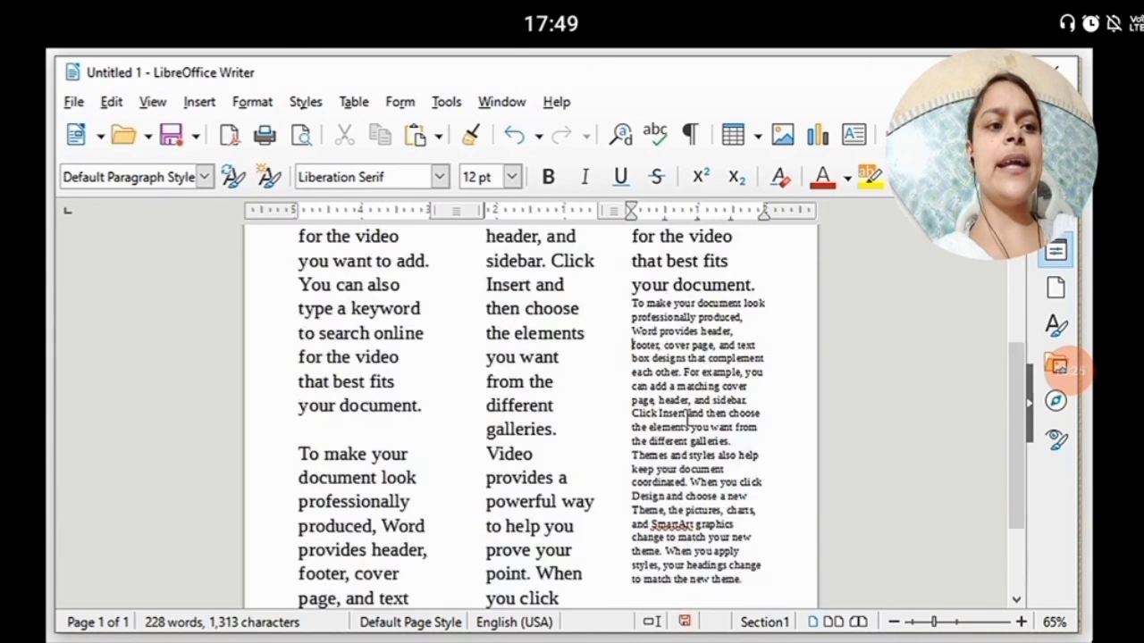
key("Up")
key("Up")
key("Up")
key("Up")
key("Up")
key("Up")
key("Up")
key("Up")
key("Up")
key("Up")
key("Up")
key("Up")
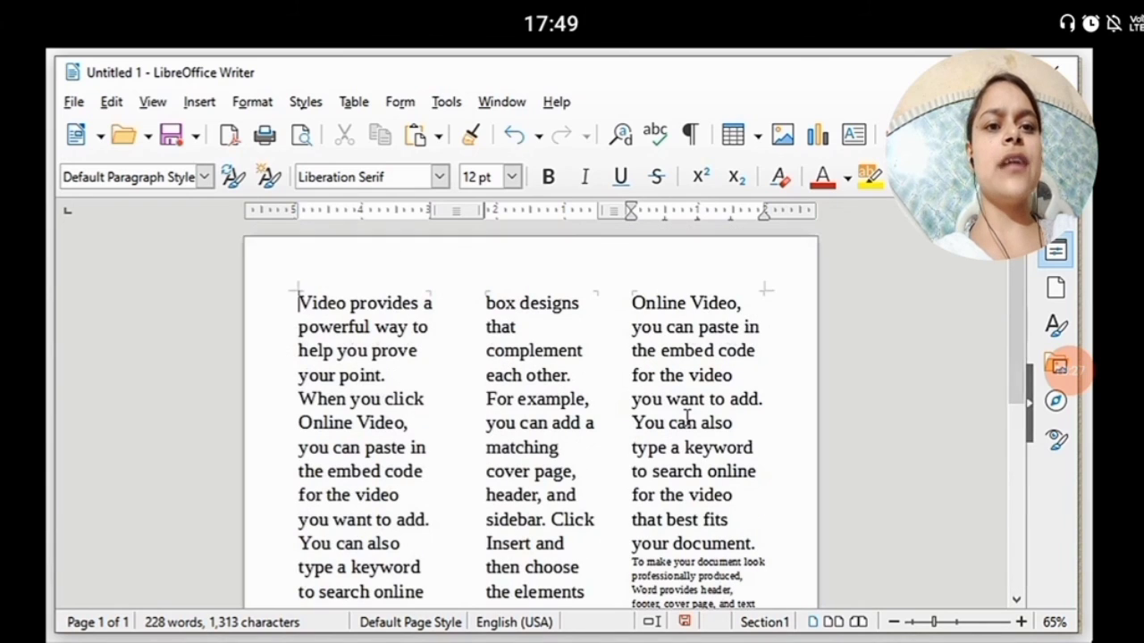
key("Down")
key("Down")
key("Down")
key("Down")
key("Down")
key("Down")
key("Down")
key("Down")
key("Down")
key("Down")
key("Down")
key("Down")
key("Down")
key("Down")
key("Down")
key("Down")
key("Down")
key("Down")
key("Down")
key("Down")
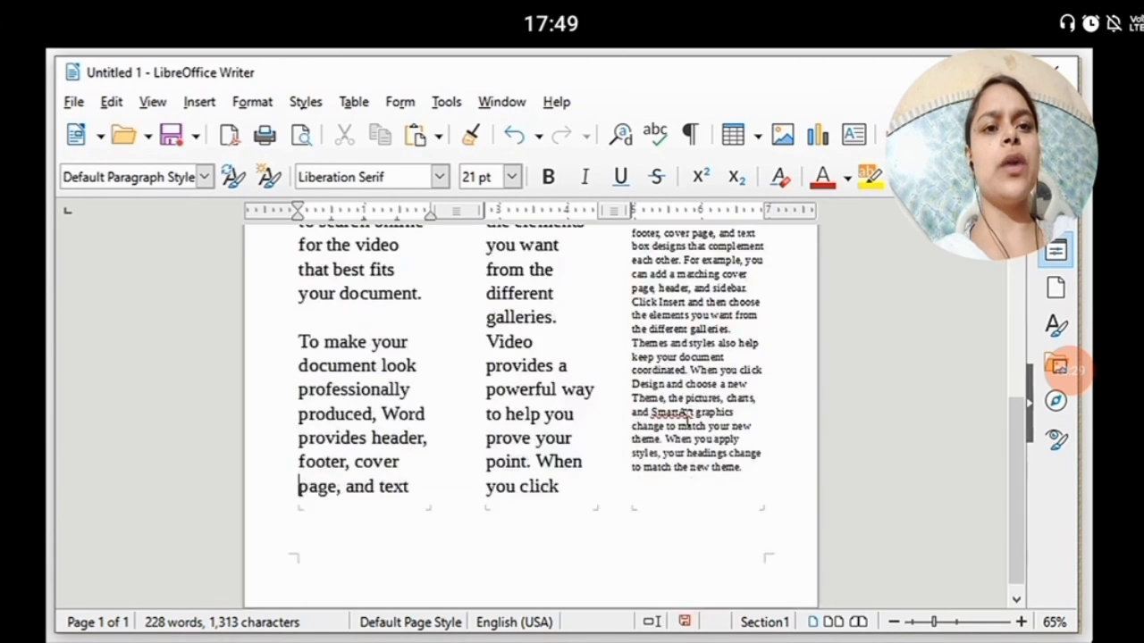
key("Down")
key("Down")
key("Down")
key("Down")
key("Down")
key("Down")
key("Down")
key("Down")
key("Down")
key("Down")
key("Down")
key("Down")
key("Down")
key("Down")
key("Down")
key("Down")
key("Down")
key("Down")
key("Down")
key("Down")
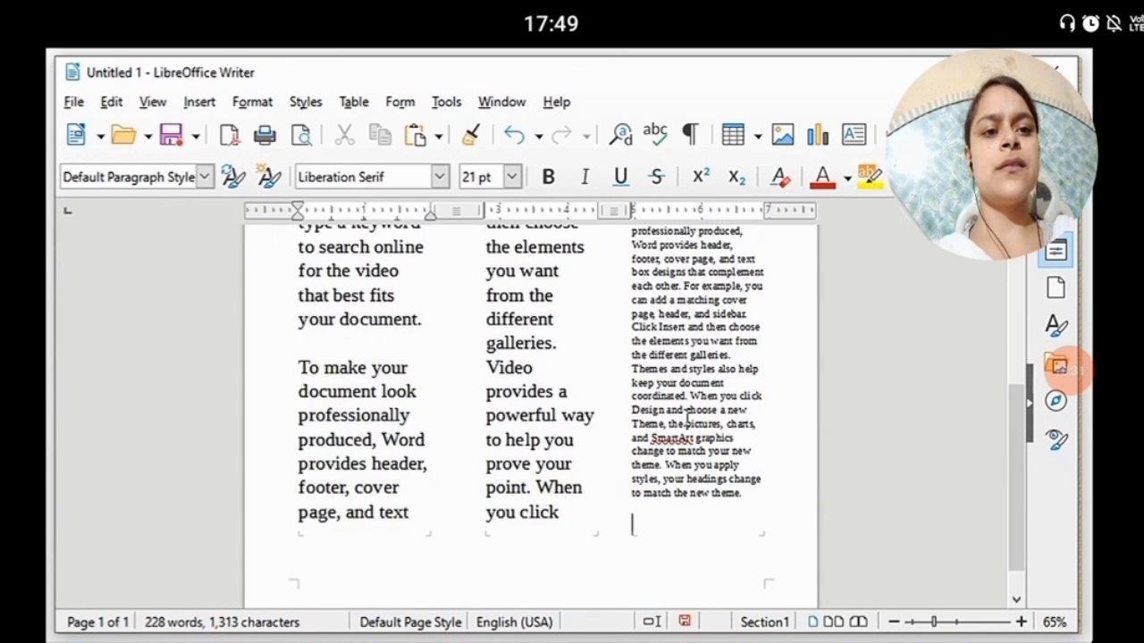
key("Up")
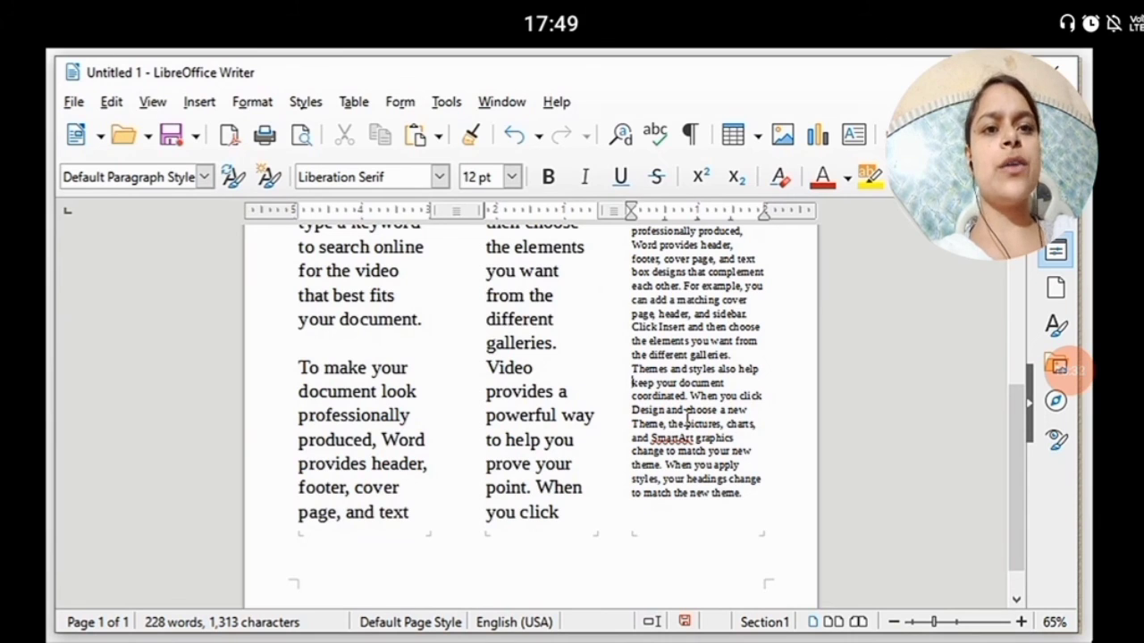
key("Up")
key("Up")
key("Up")
key("Up")
key("Up")
key("Up")
key("Up")
key("Up")
key("Up")
key("Up")
key("Up")
key("Up")
key("Up")
key("Up")
key("Up")
key("Up")
key("Up")
key("Up")
key("Up")
key("Up")
key("Up")
key("Up")
key("Up")
key("Up")
key("Up")
key("Up")
key("Up")
key("Up")
key("Up")
key("Up")
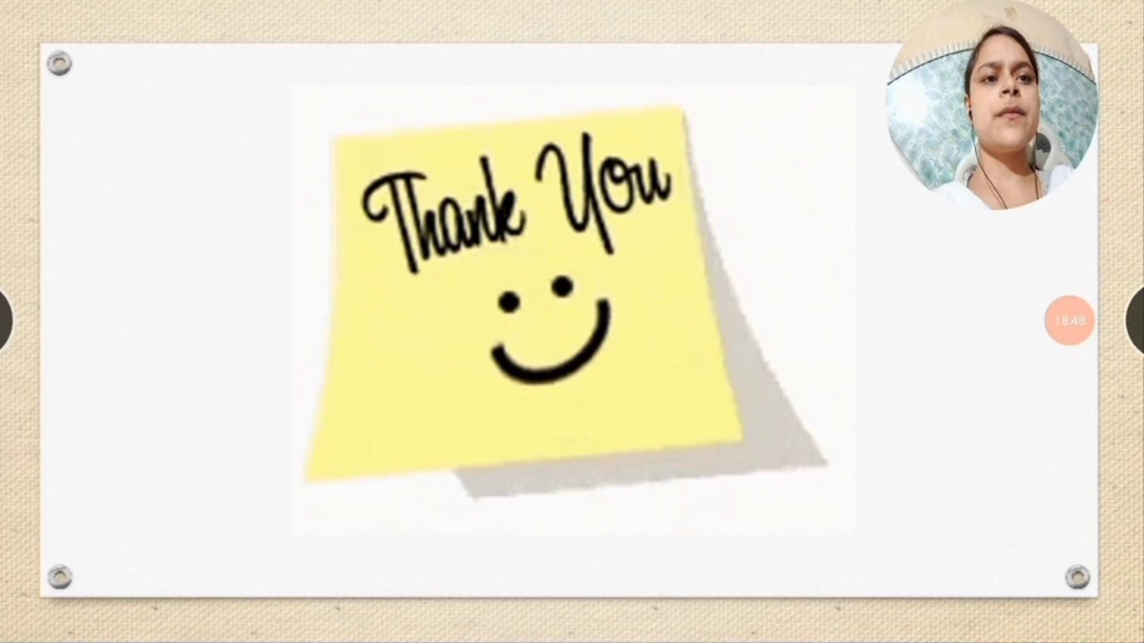